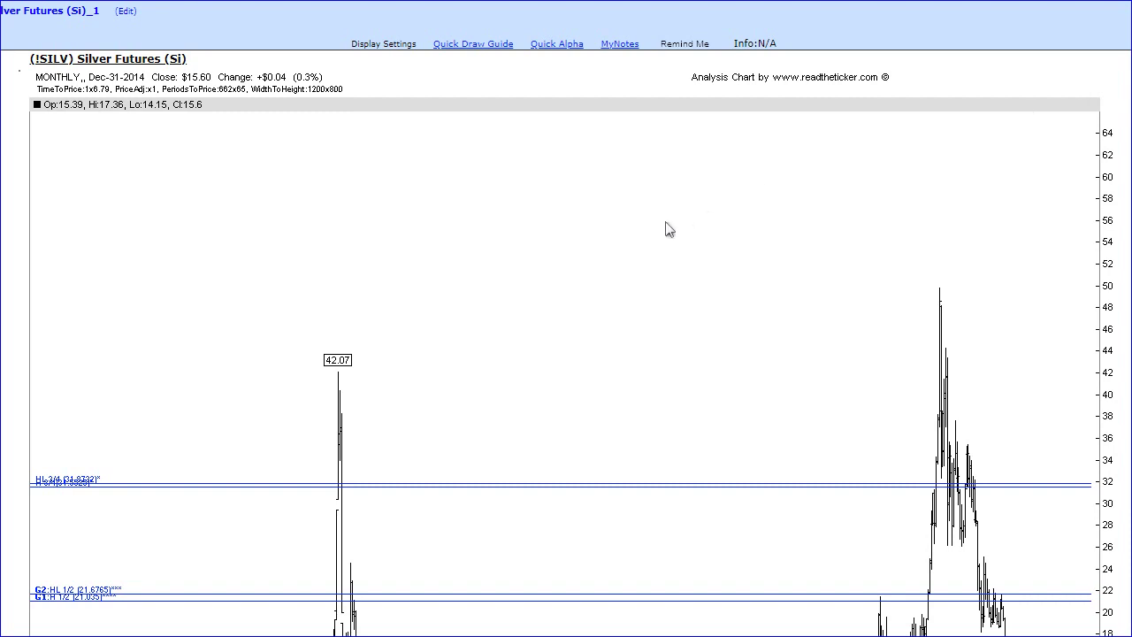
Try out a Fibonacci retracement on the chart, then remove the trial drawings
left_click(465, 319)
left_click(603, 181)
left_click(559, 207)
left_click(496, 295)
left_click(606, 155)
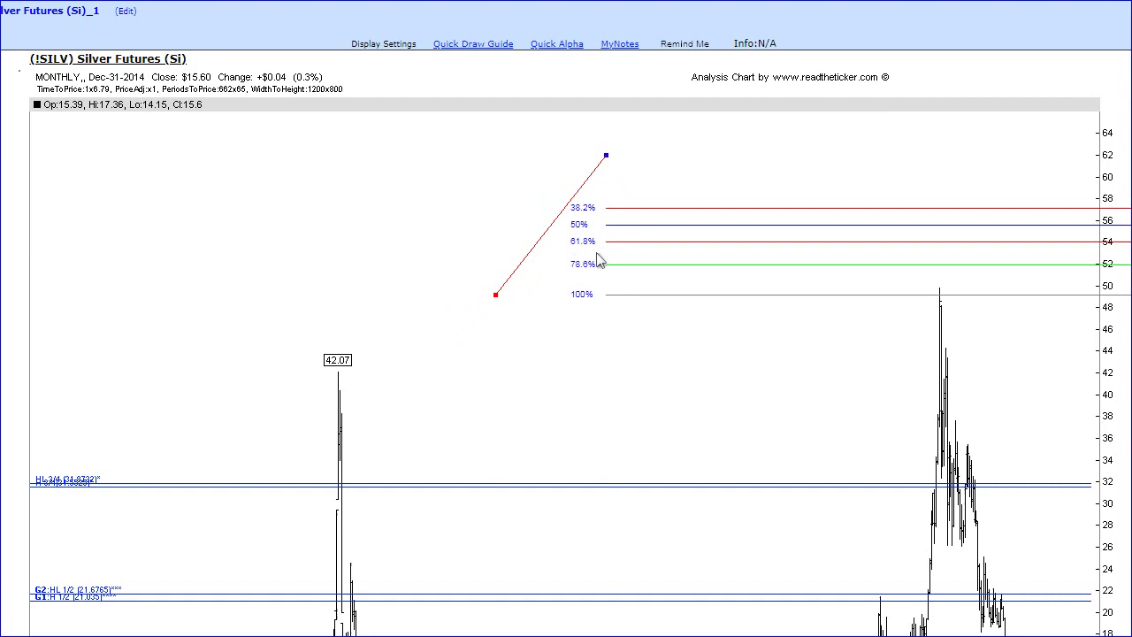
left_click(460, 222)
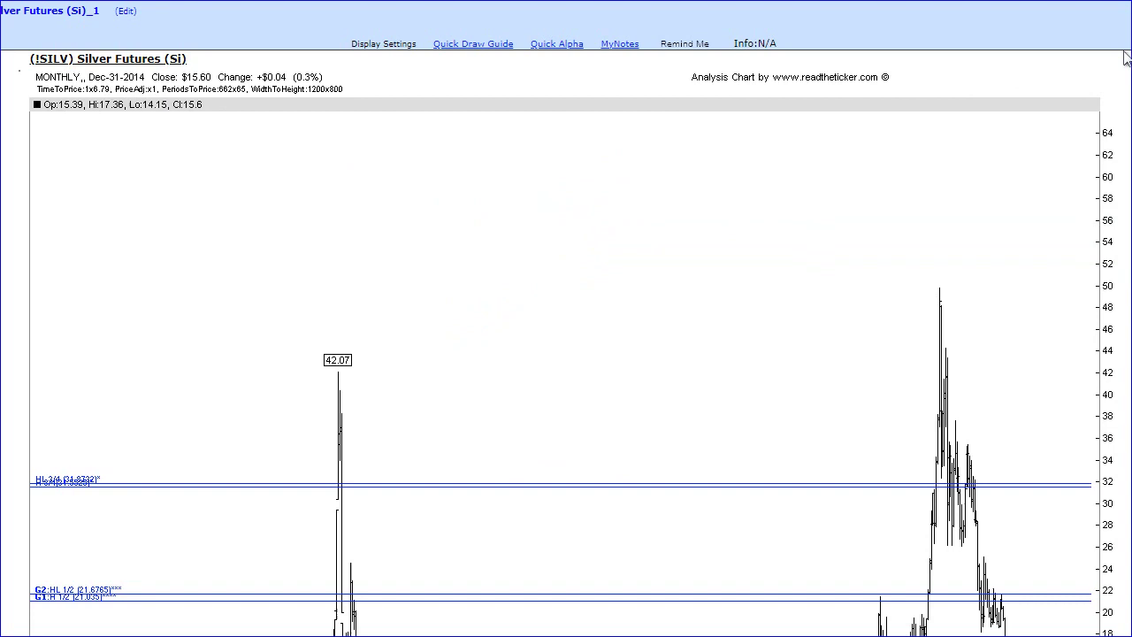
Mark the 1982 low with a vertical line
scroll(1125, 57, "down", 3)
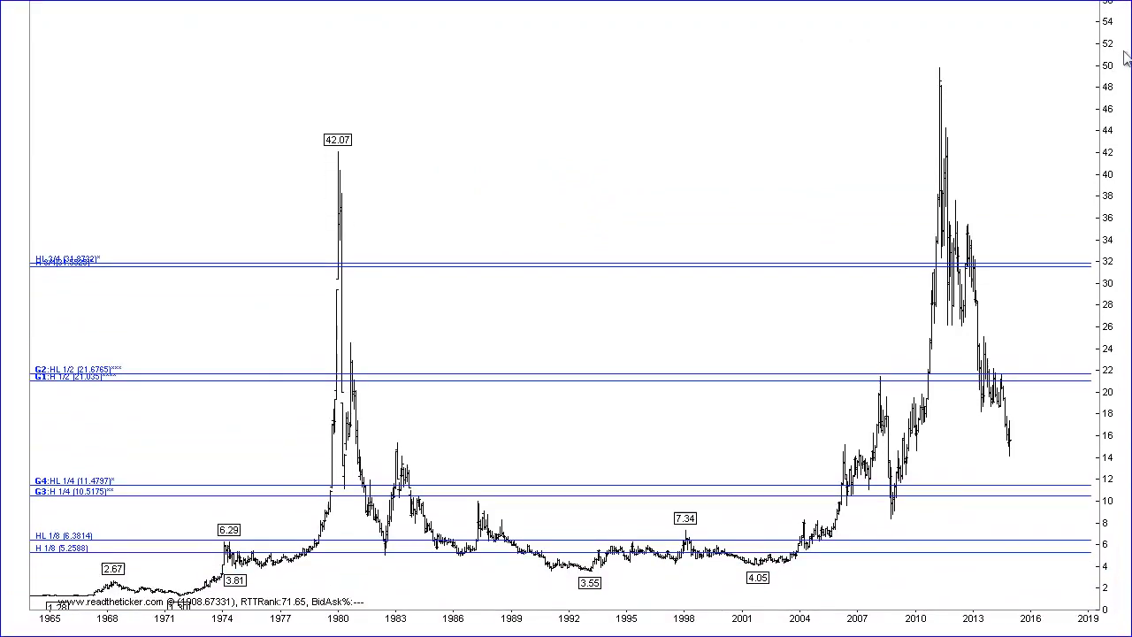
scroll(1126, 58, "up", 1)
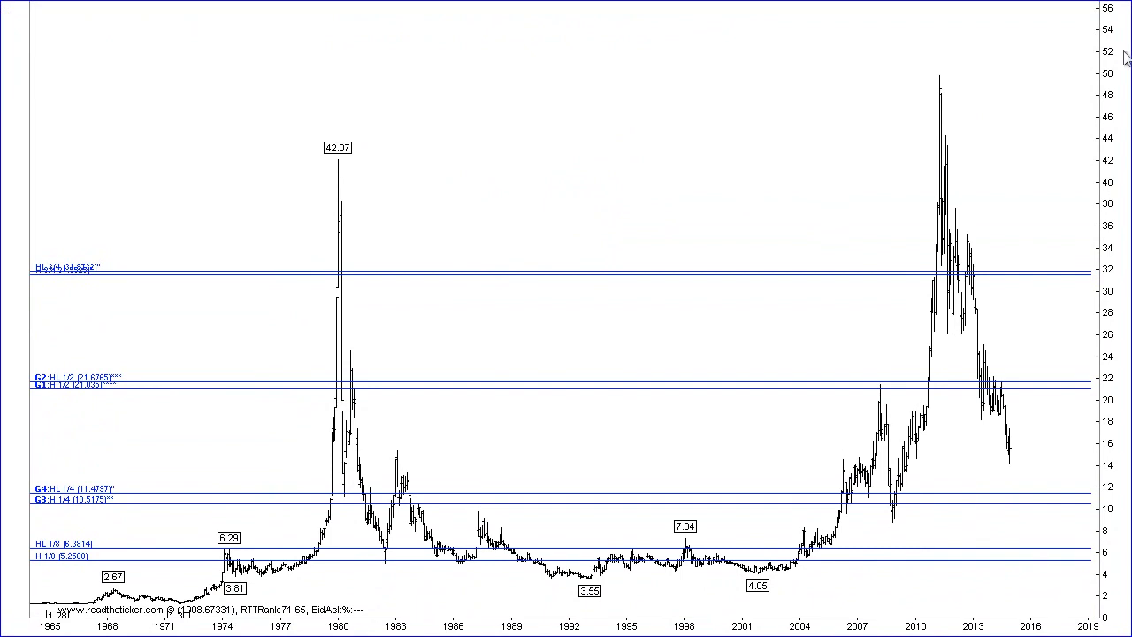
left_click(388, 53)
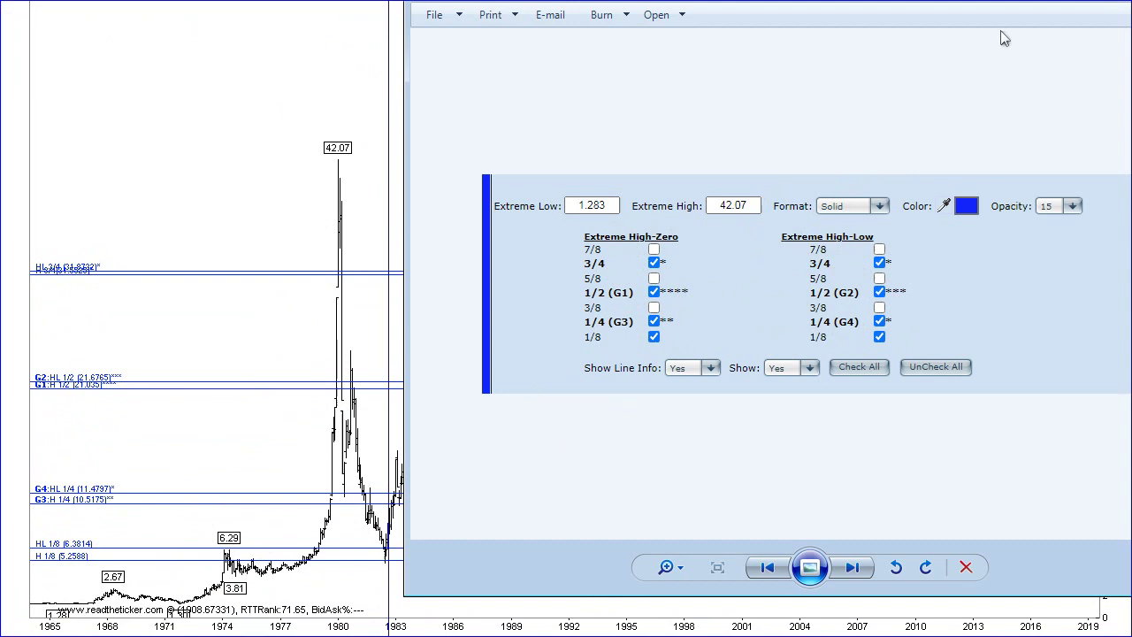
left_click(40, 44)
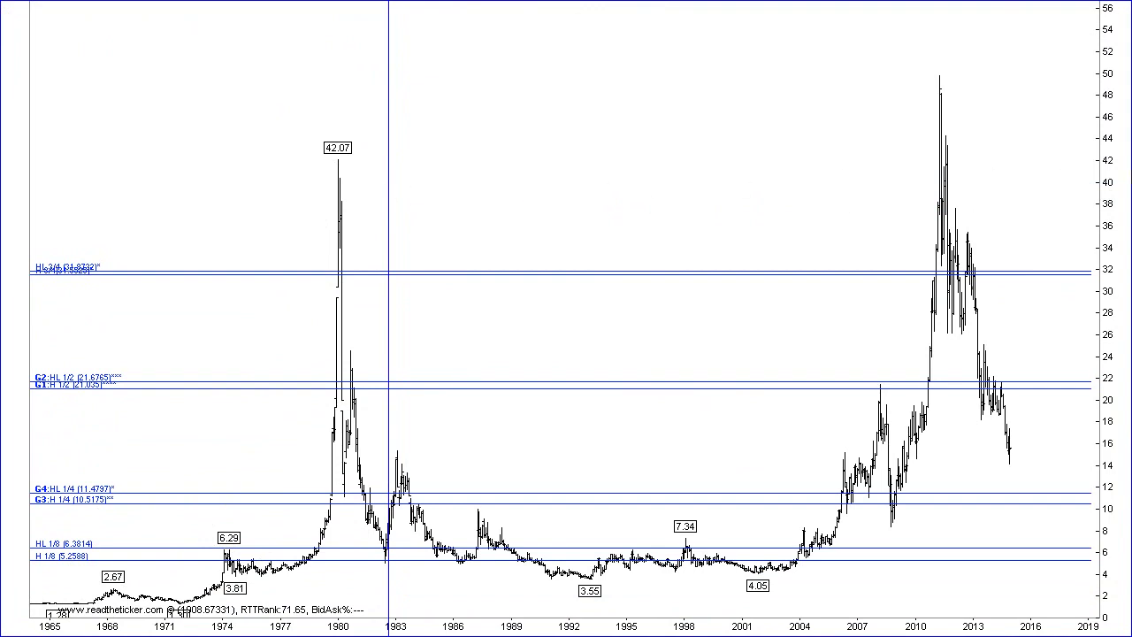
Place blue support arrows under the 1982 low, the 1985 low and two 1986 lows
scroll(743, 283, "down", 1)
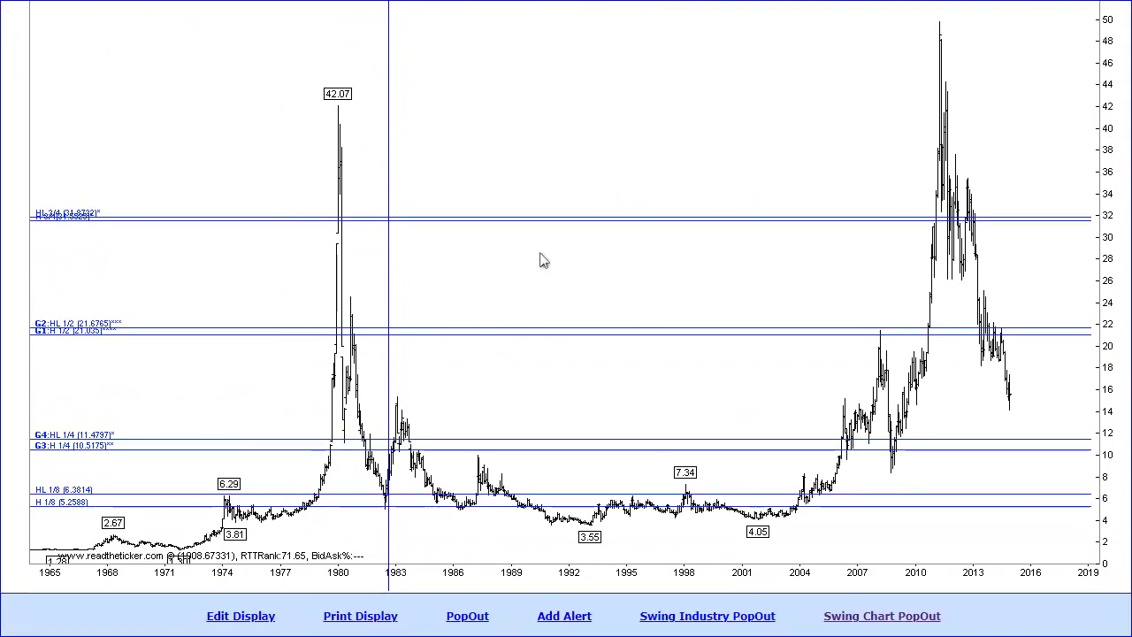
scroll(478, 252, "up", 1)
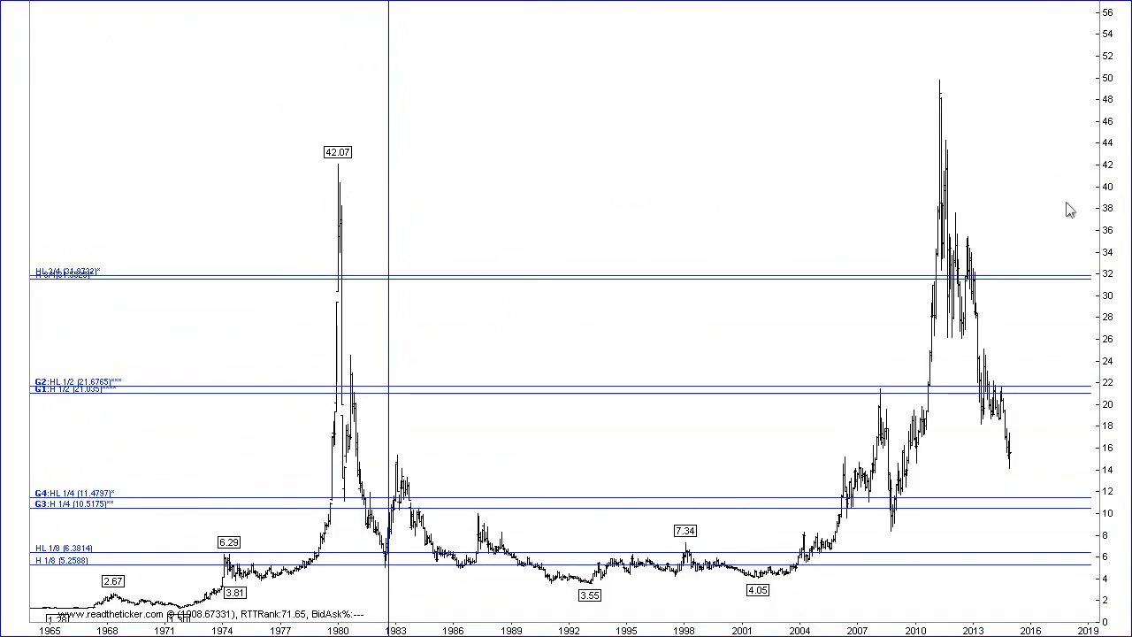
scroll(1068, 209, "down", 2)
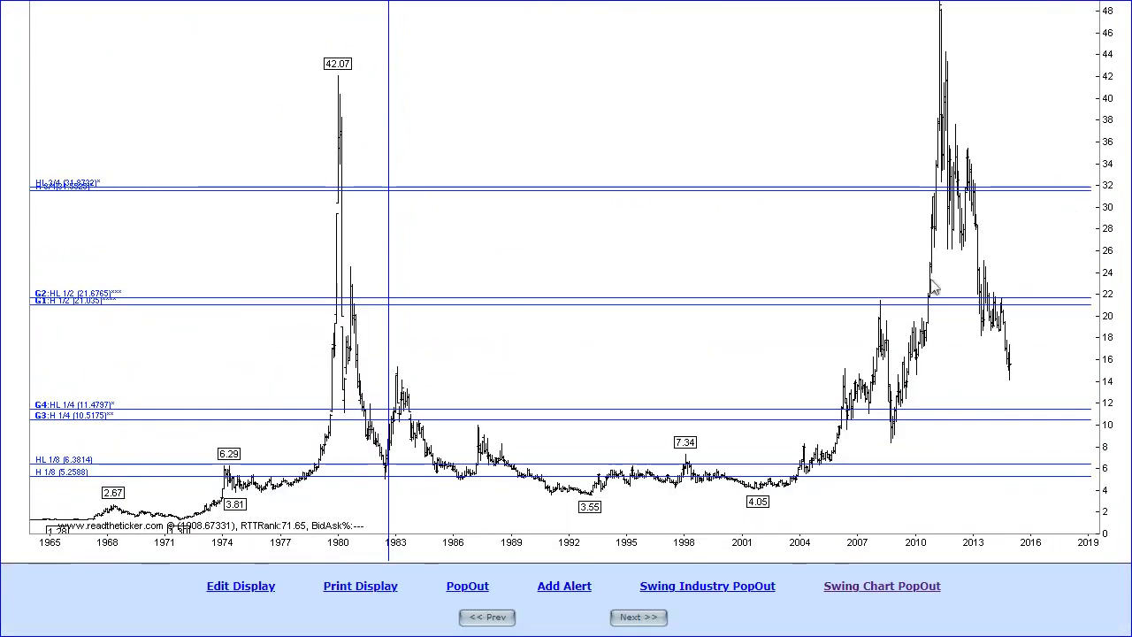
left_click(383, 489)
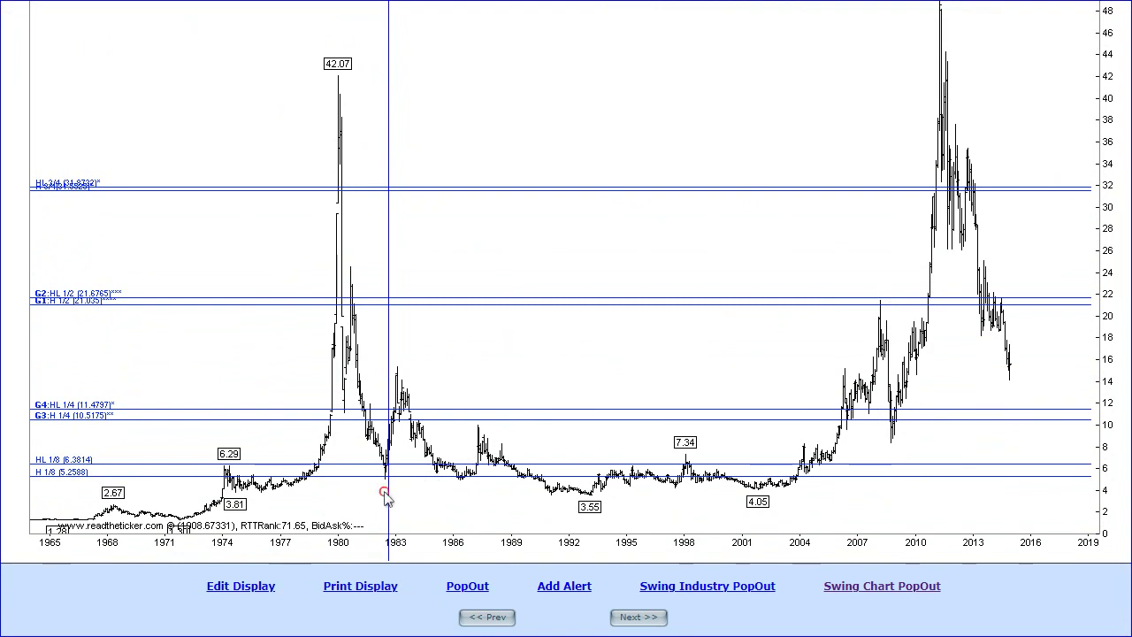
left_click(435, 489)
left_click(451, 488)
left_click(461, 487)
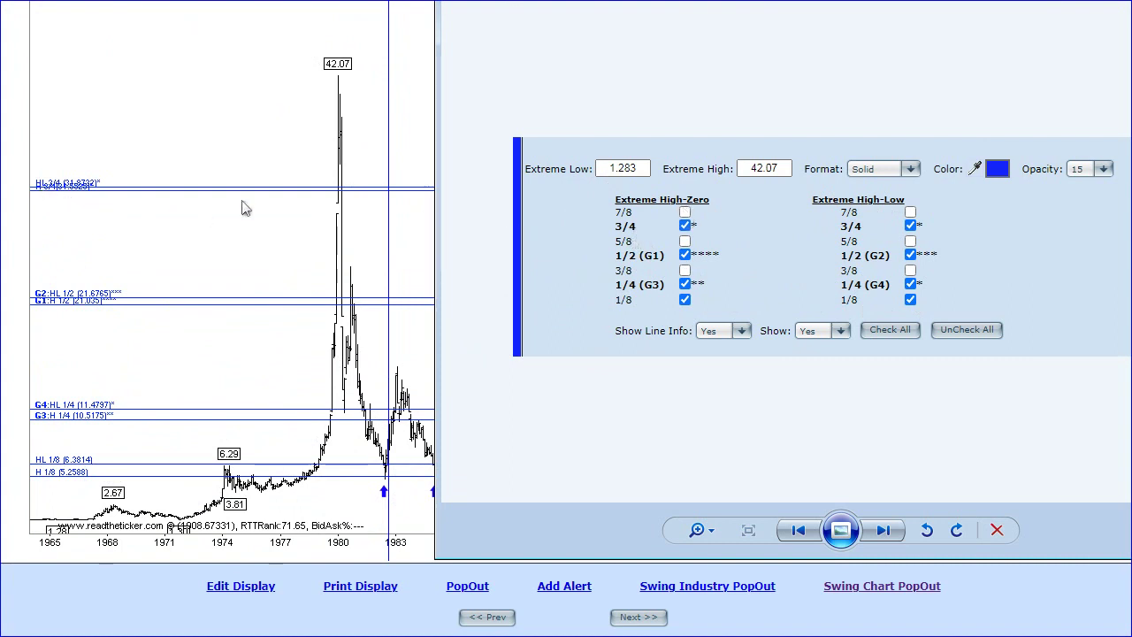
Close the Gann level settings panel to show the chart with its 1/8–3/4 lines and arrows
left_click(878, 25)
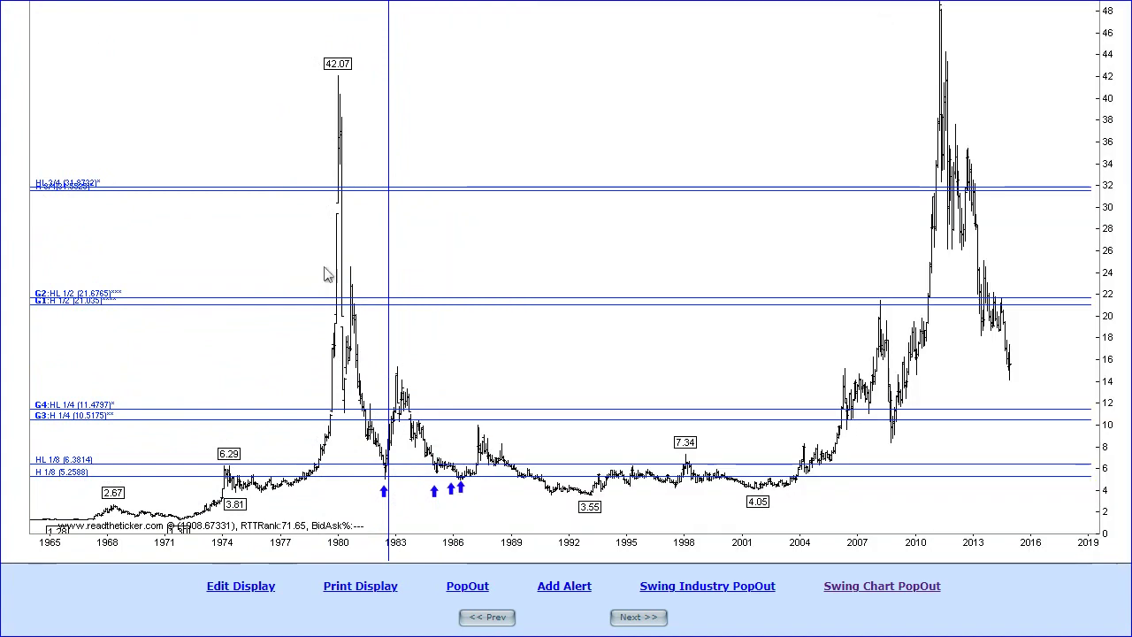
Add support arrows under the 1991 and 1992 lows, then box the 1982–2006 accumulation zone
left_click(556, 506)
left_click(574, 501)
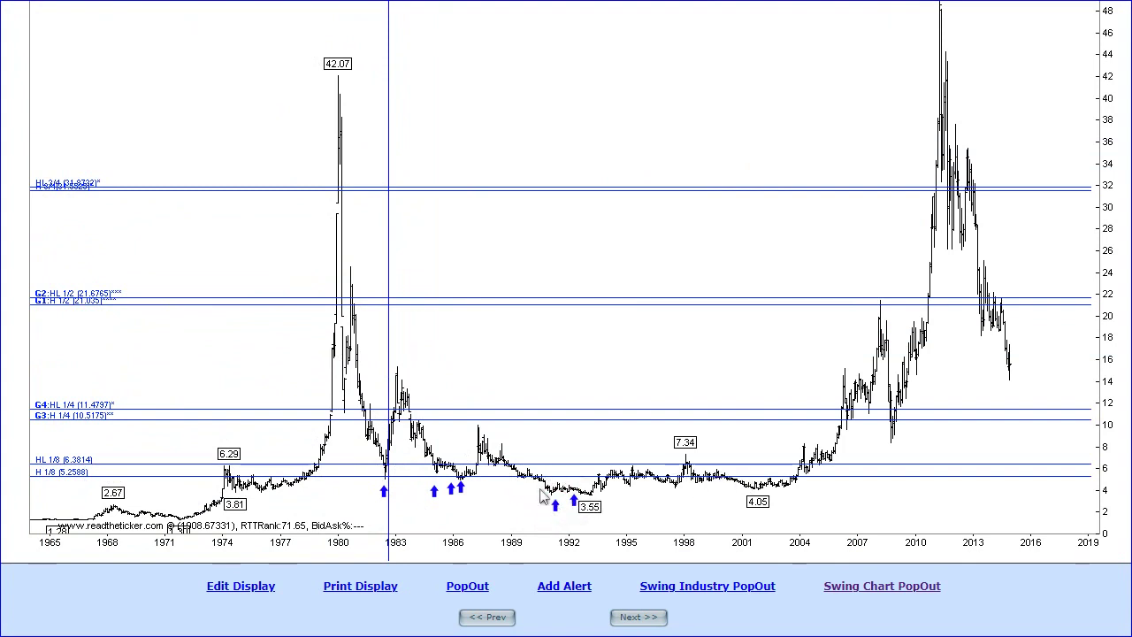
left_click_drag(367, 493, 832, 399)
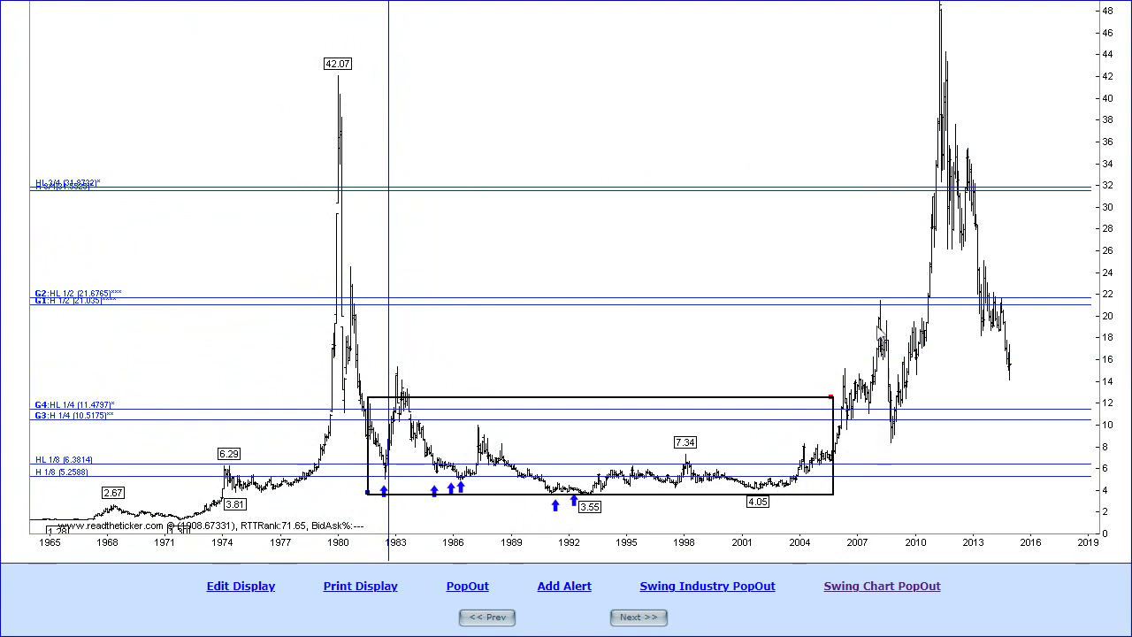
left_click(810, 417)
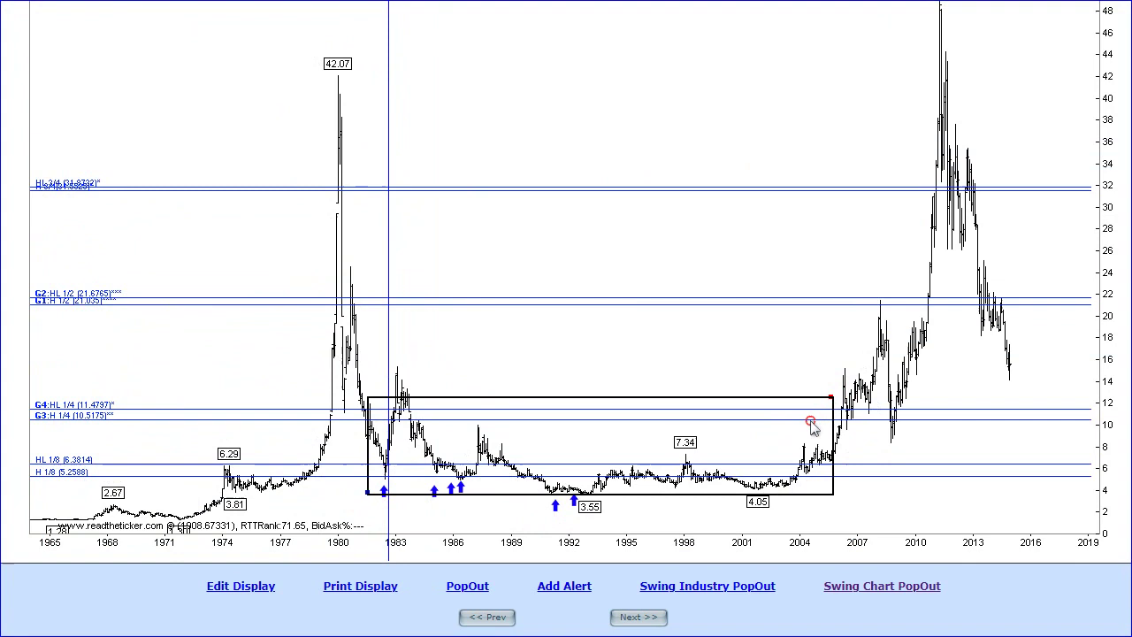
left_click(935, 307)
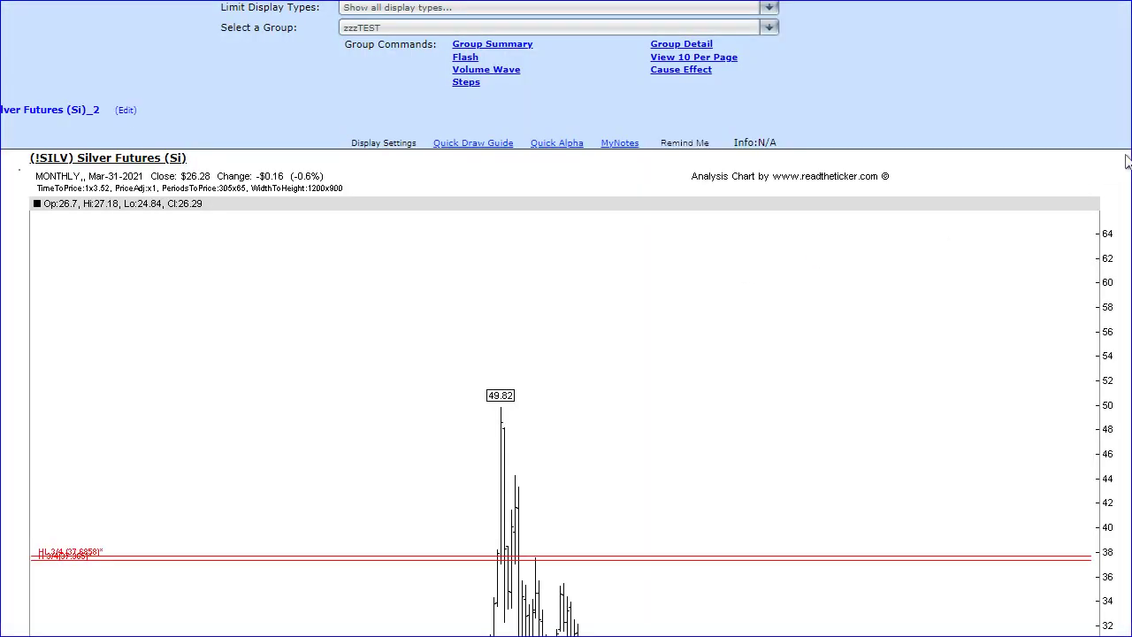
scroll(1128, 160, "down", 3)
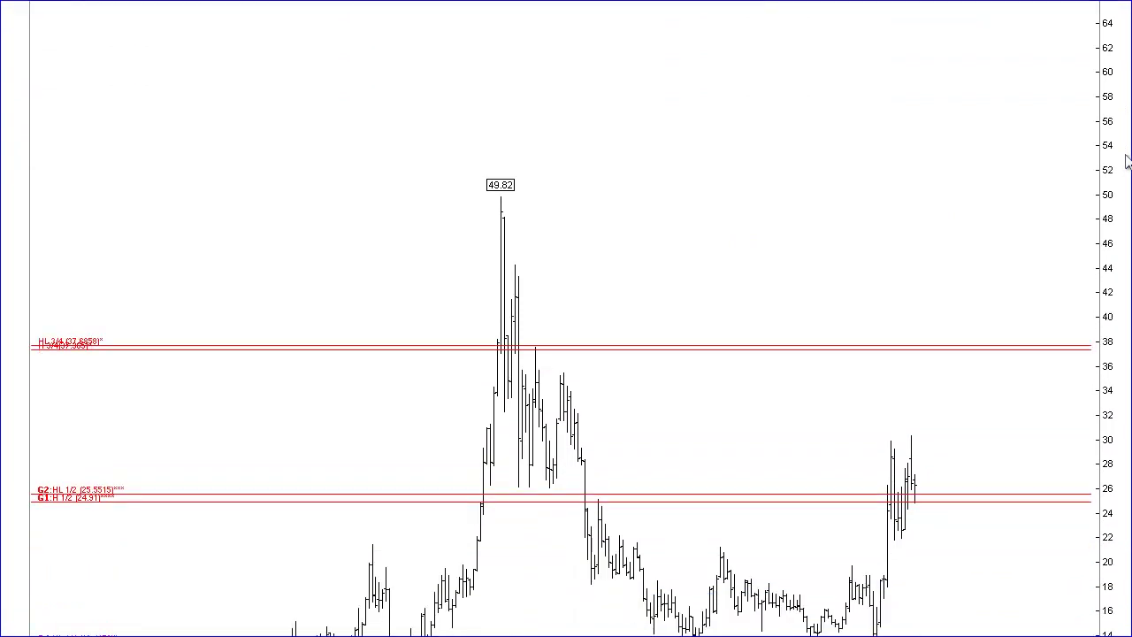
scroll(1128, 160, "down", 1)
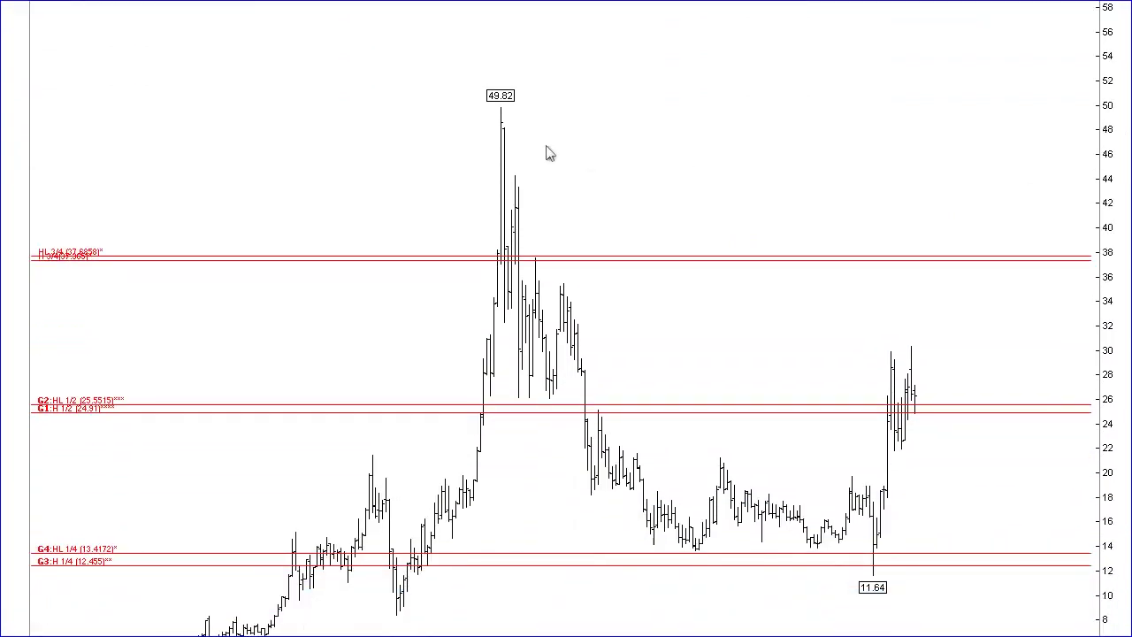
scroll(1013, 181, "down", 1)
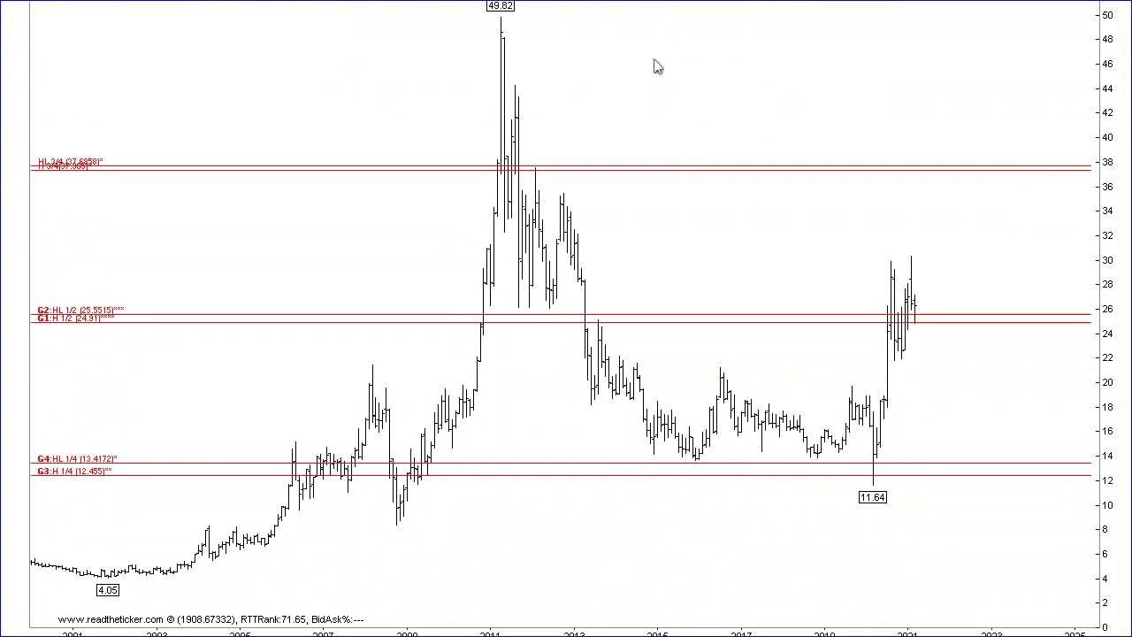
key("alt+Tab")
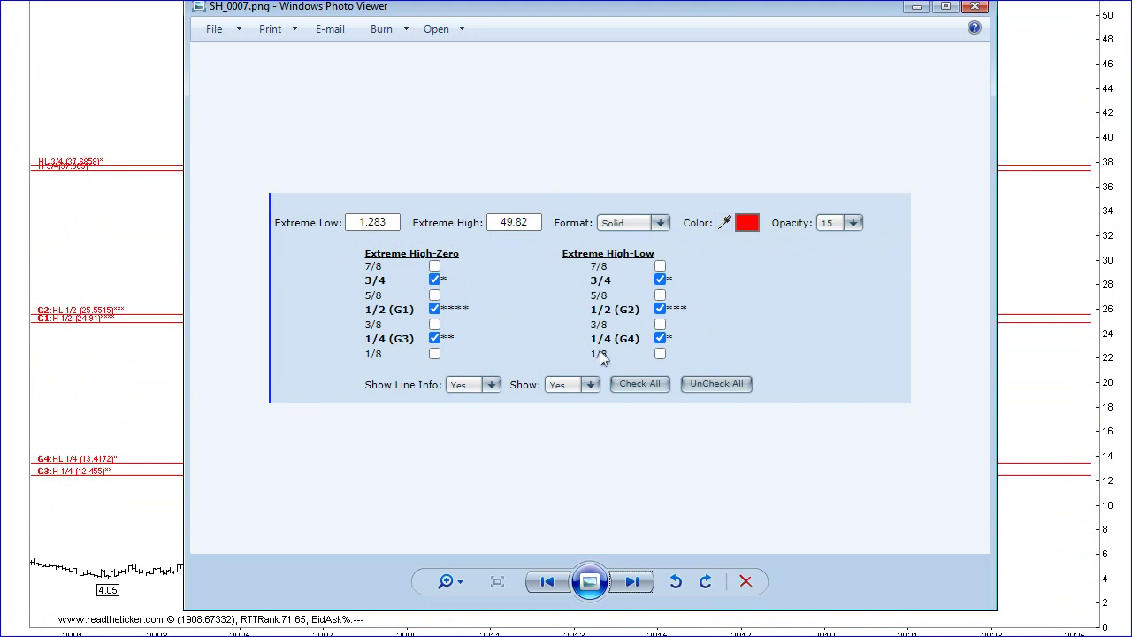
left_click(24, 114)
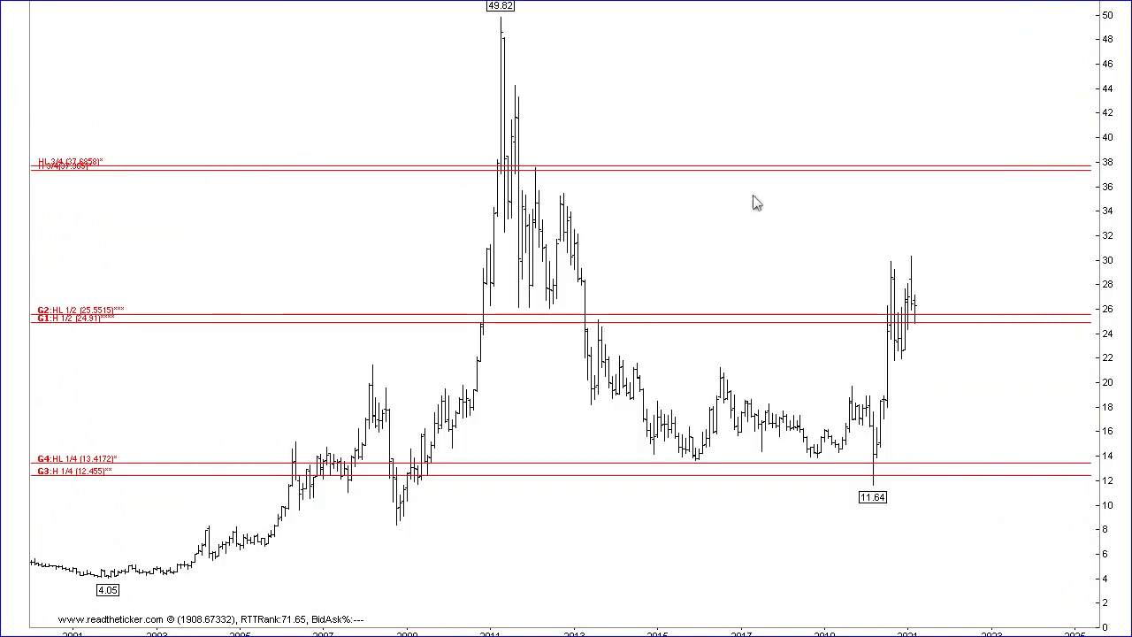
Put a blue vertical line through the 2011 peak bar at 49.82, replacing a misplaced one
left_click(547, 11)
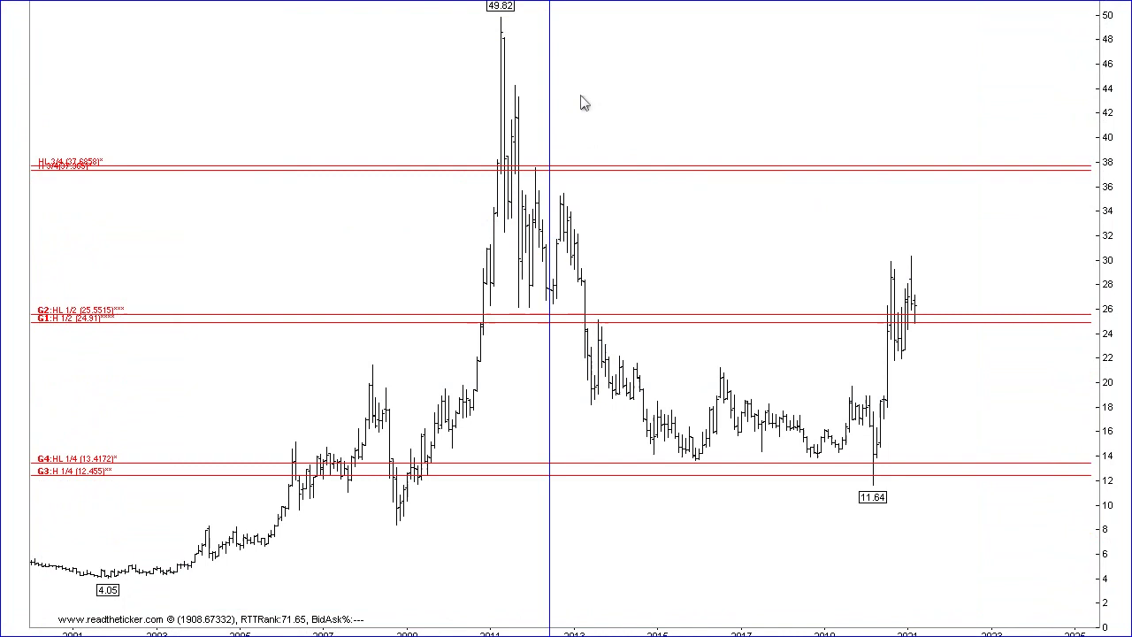
left_click(605, 80)
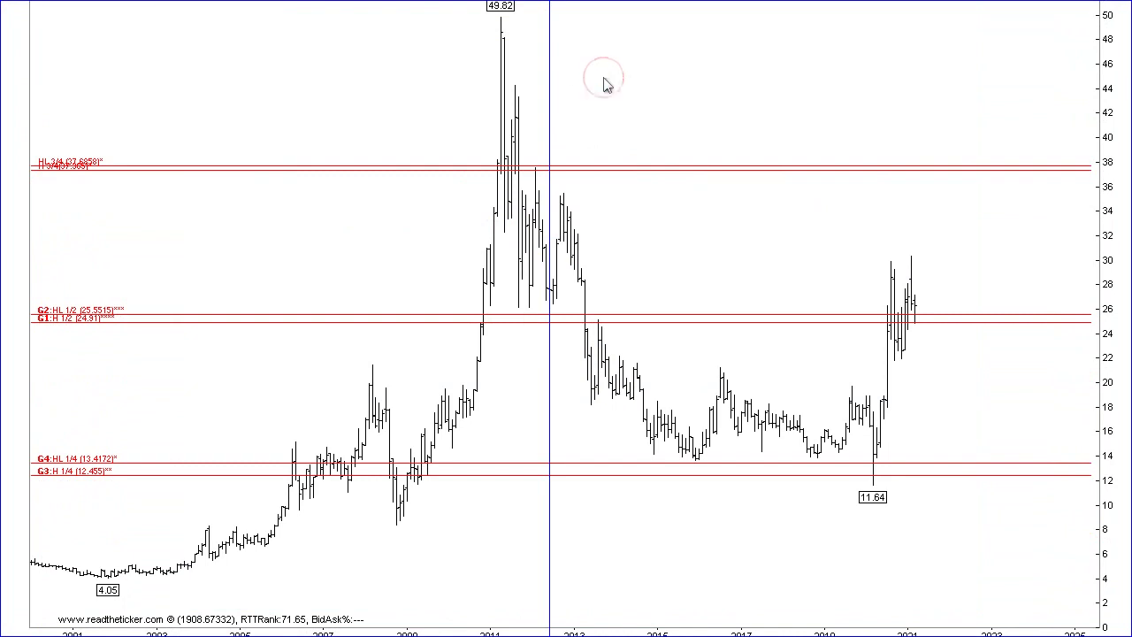
left_click(505, 12)
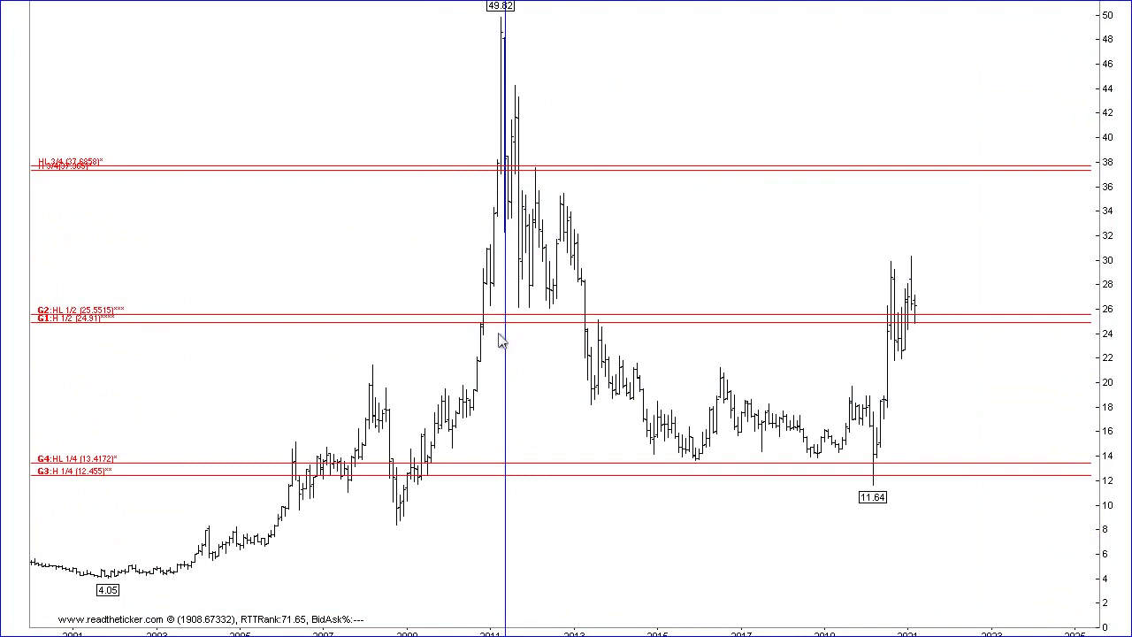
Draw boxes around the 2011–2013 top, the 2013–2020 base (13–20.5) and 2020–2021 bars (22–30.5)
left_click_drag(508, 334, 592, 145)
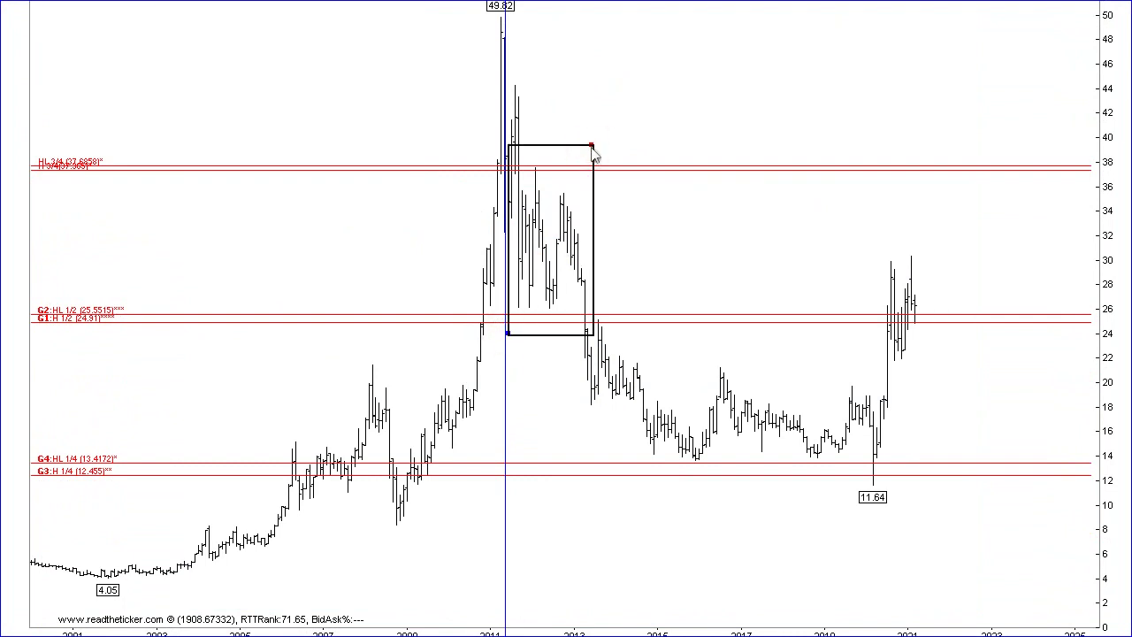
left_click(579, 465)
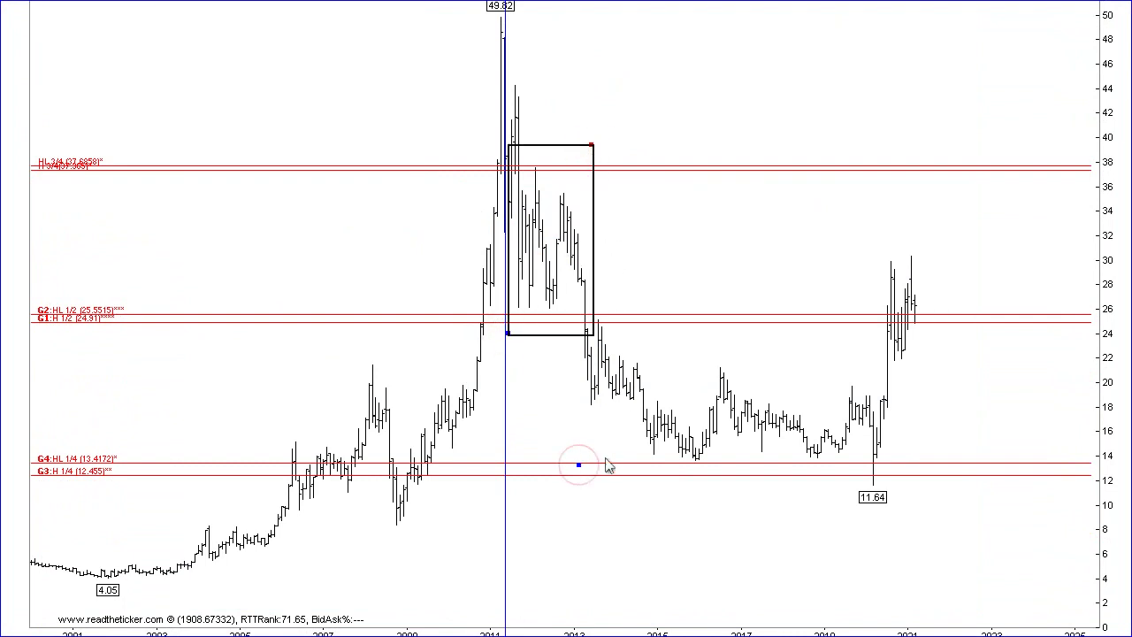
left_click(912, 375)
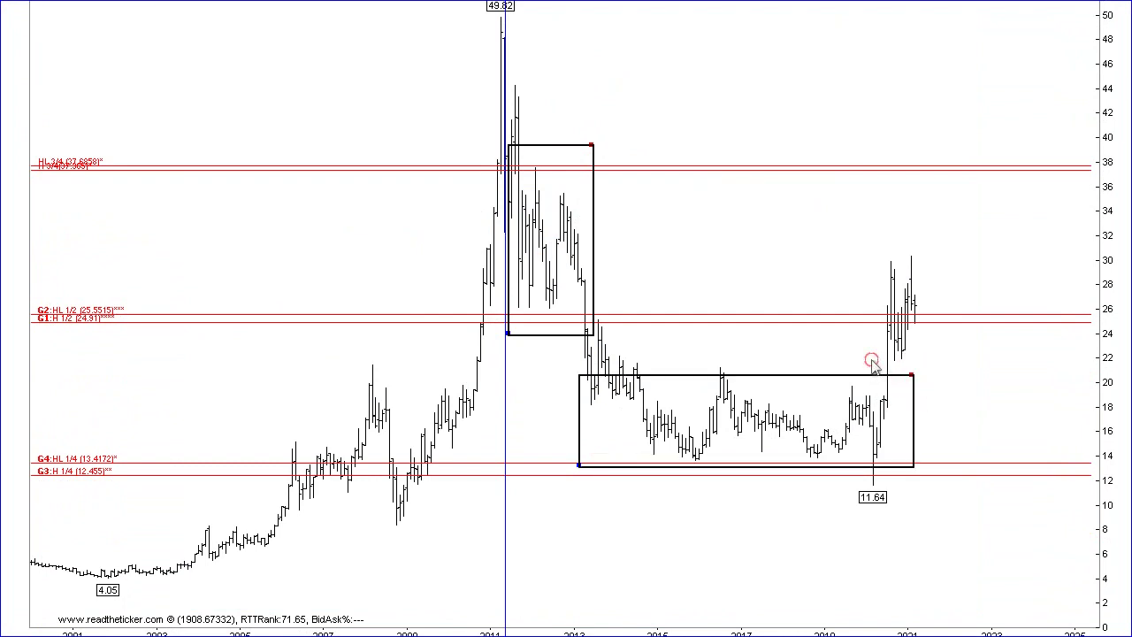
left_click(871, 362)
left_click(941, 255)
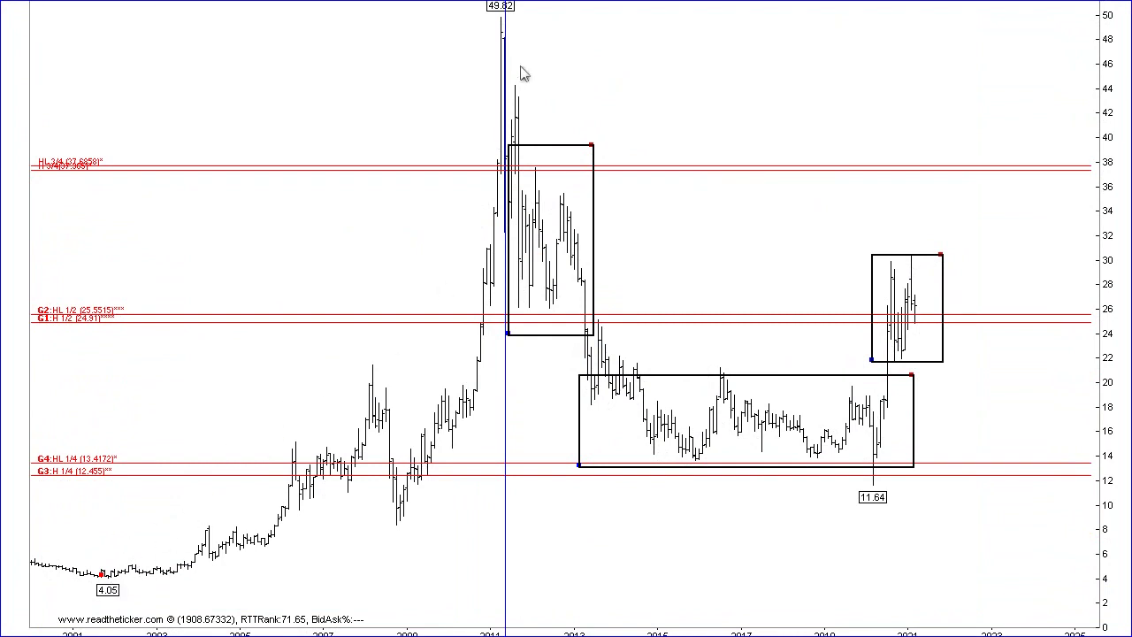
Anchor a Fibonacci retracement from 4.05 to 49.82, placing 61.8% near 22 and 78.6% near 14
left_click(502, 21)
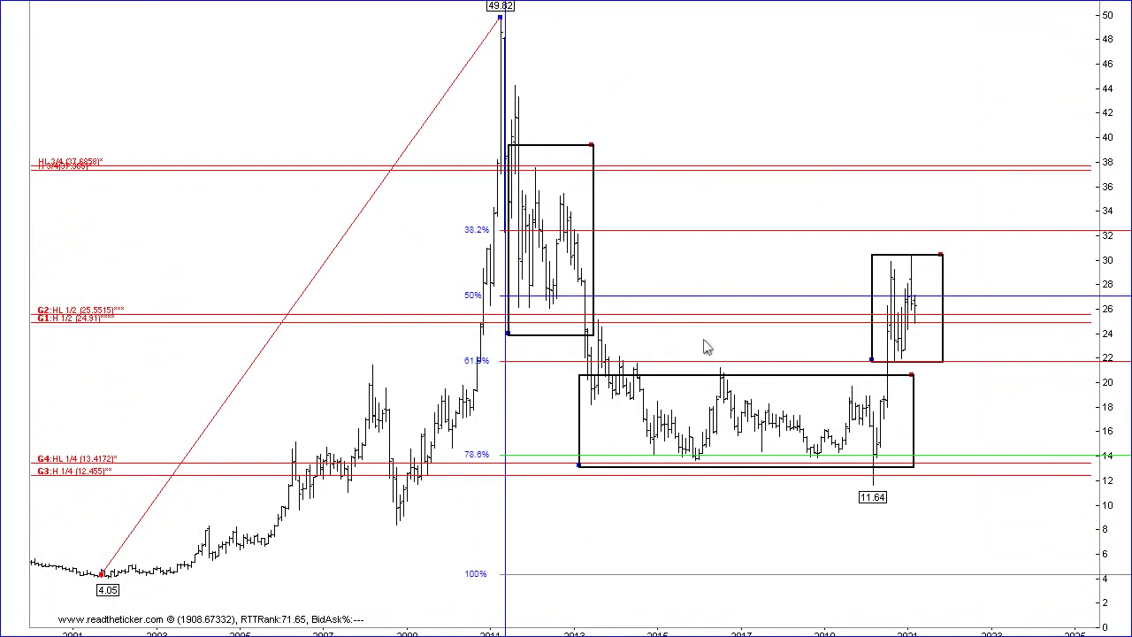
Place four blue up-arrows under the 2013–2020 base lows near 14, ending at the 2020 low
left_click(700, 479)
left_click(788, 475)
left_click(825, 472)
left_click(881, 467)
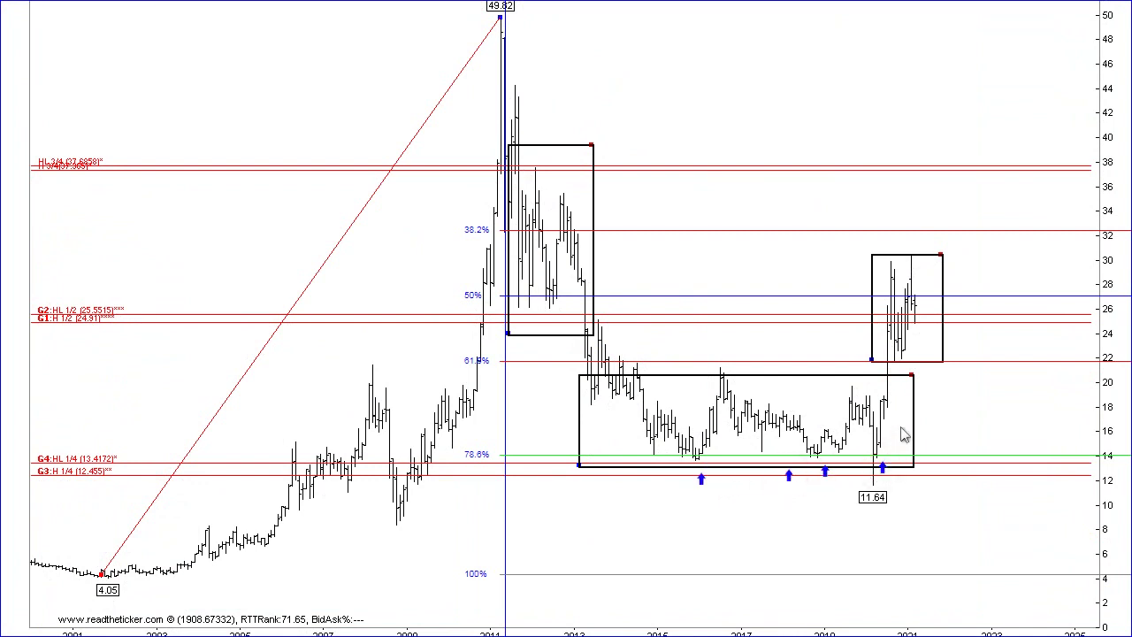